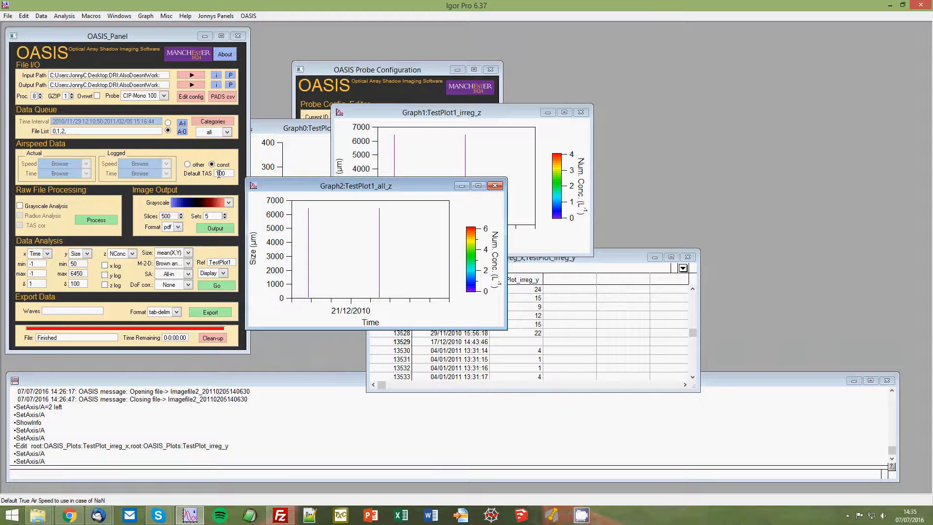
Set the default true air speed to 5 in the Airspeed Data section.
click(222, 174)
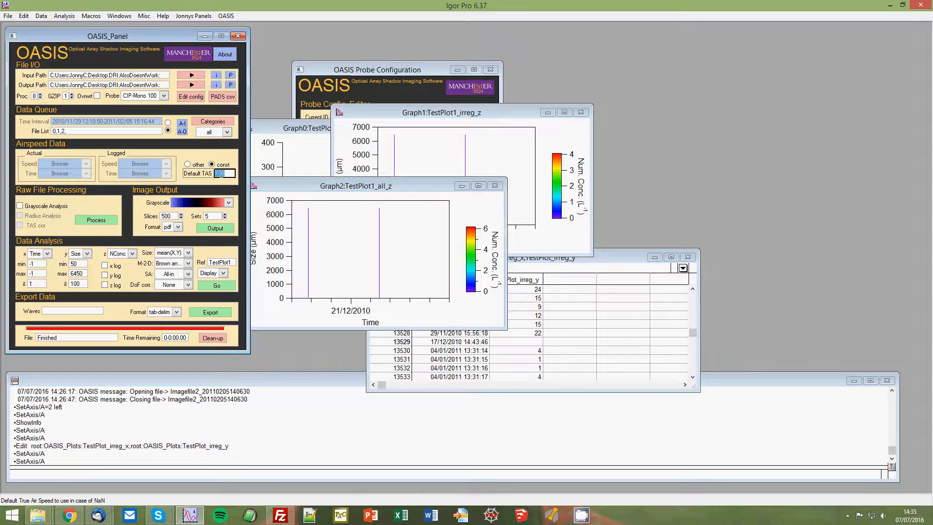
text(5)
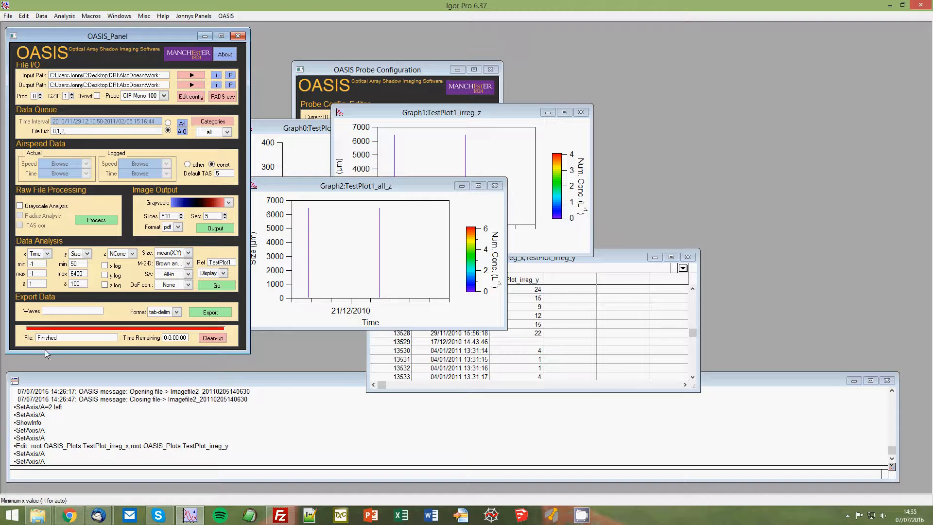
Switch to File Explorer and open the AlsoDoesntWork folder inside DRI to locate the TAS CSV file.
mouse_move(38, 516)
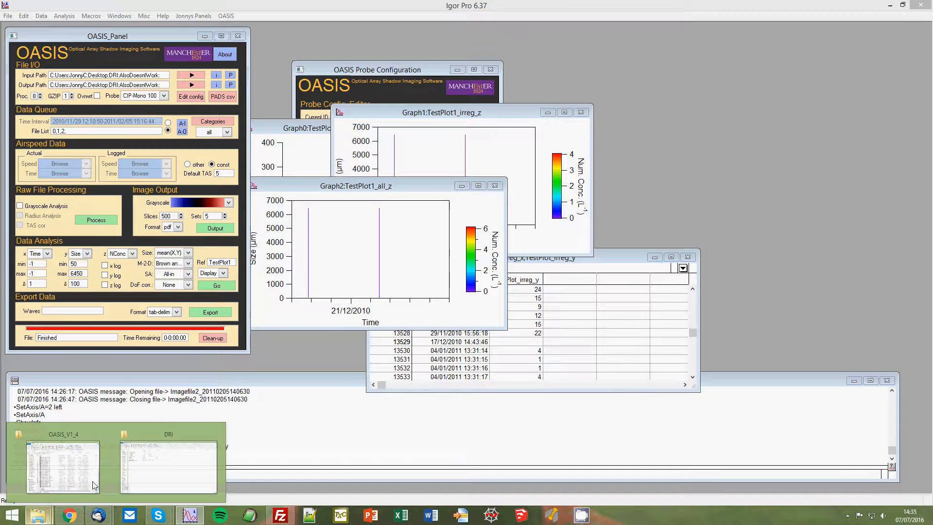
click(175, 459)
double_click(118, 106)
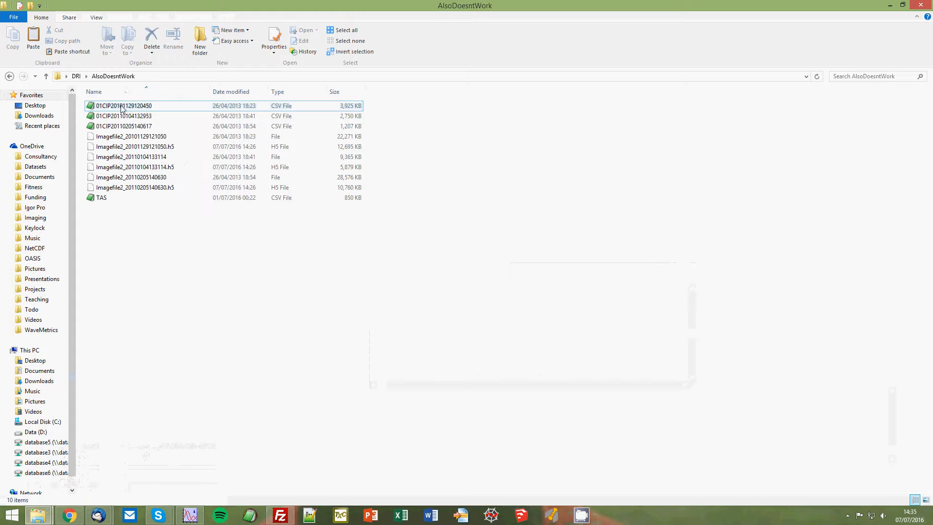
click(103, 199)
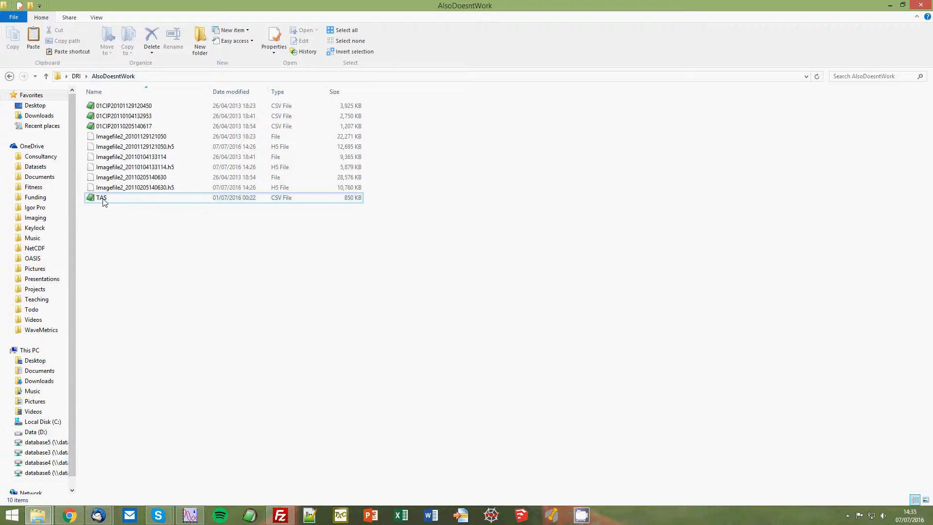
click(110, 227)
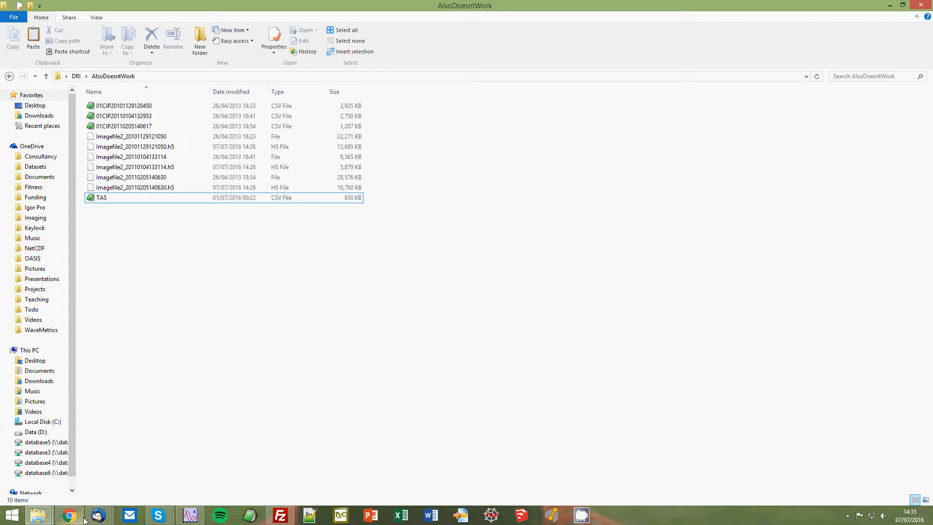
Switch back to Igor Pro, open the Data Browser and collapse the OASIS_Plots folder.
click(191, 516)
click(41, 15)
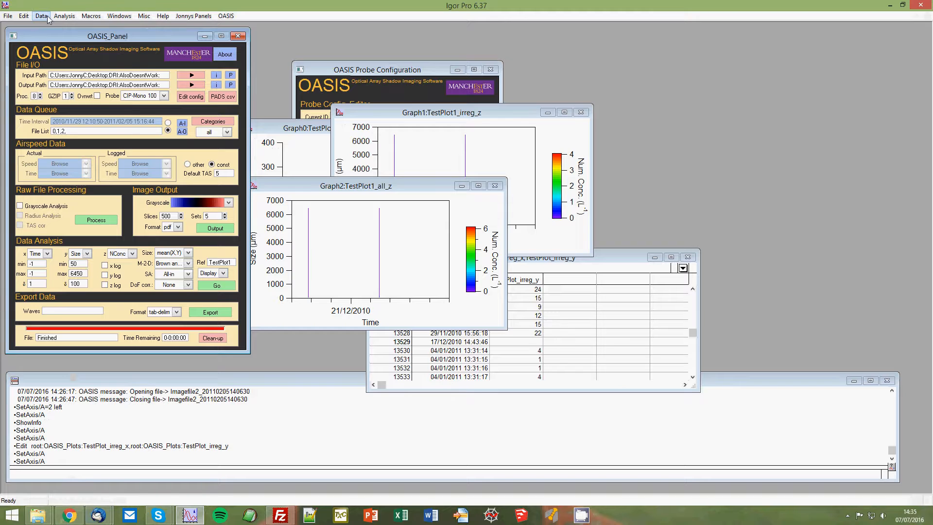
click(80, 180)
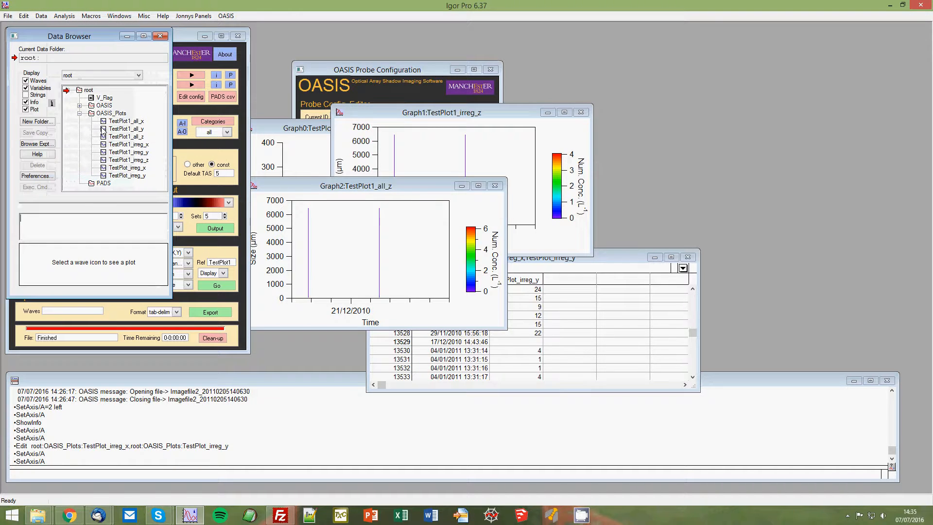
click(79, 113)
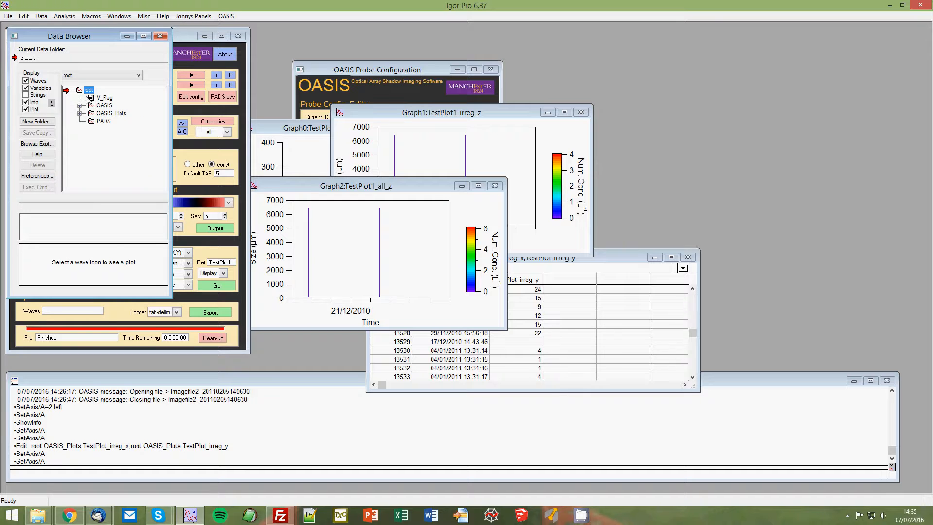
Start loading waves from delimited text and choose dd/mm/yy as the date format in the load tweaks.
click(49, 17)
mouse_move(88, 38)
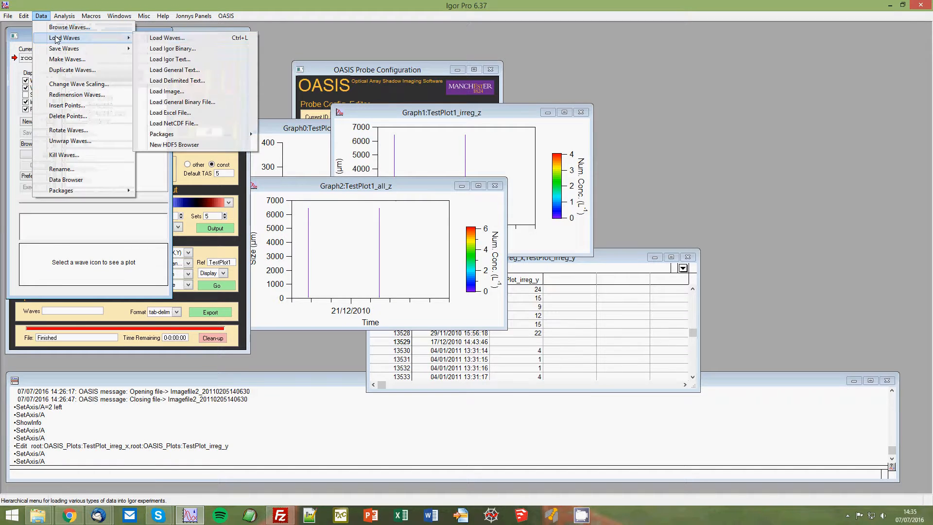
click(160, 38)
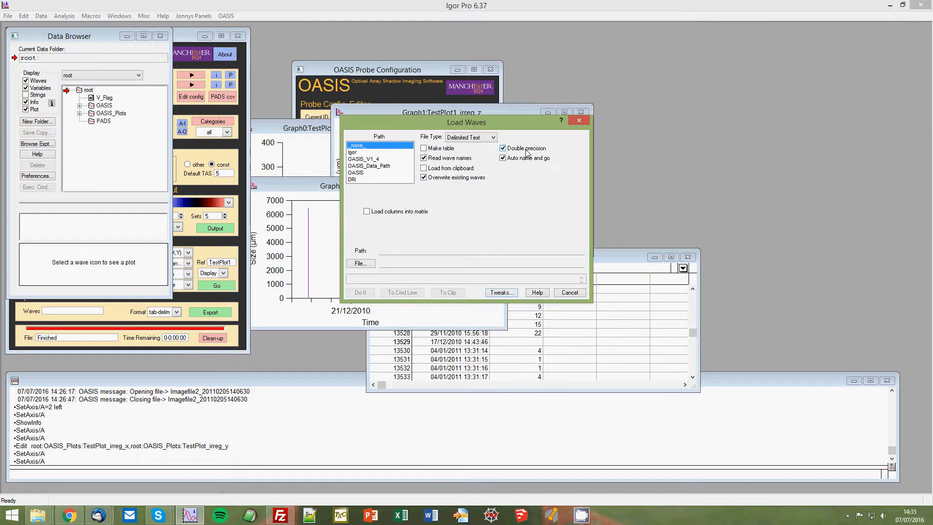
click(500, 292)
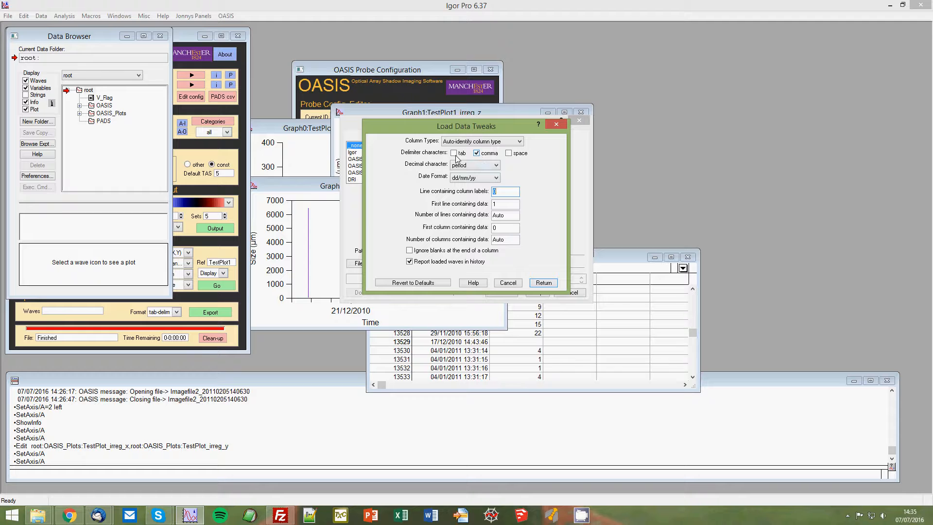
click(473, 180)
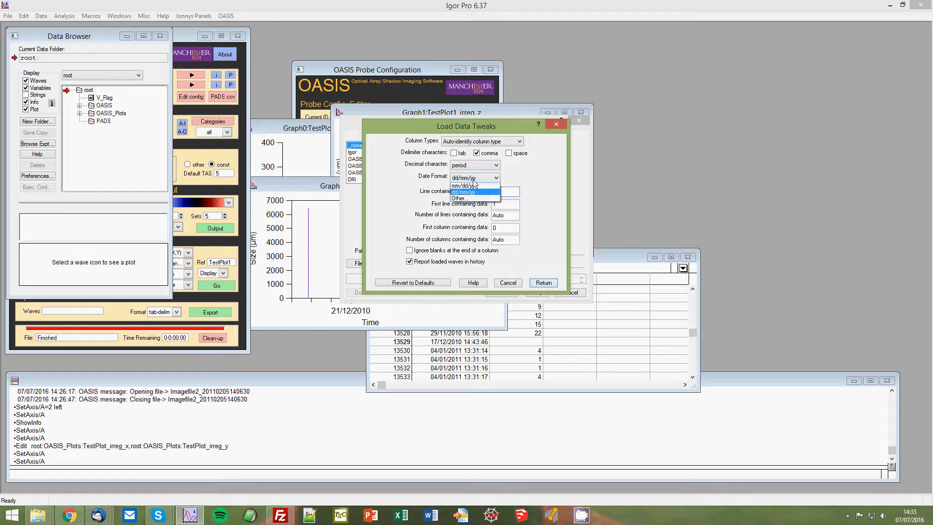
click(471, 193)
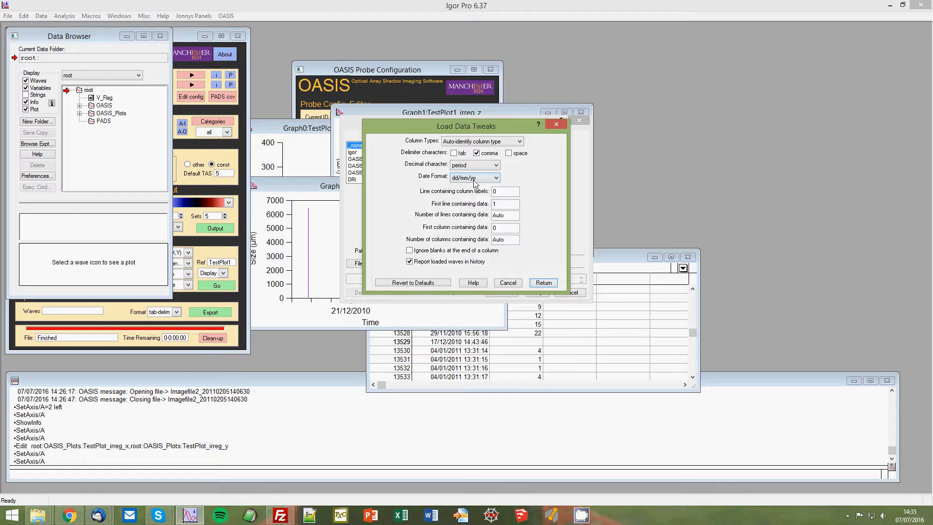
drag(498, 207, 489, 206)
click(542, 284)
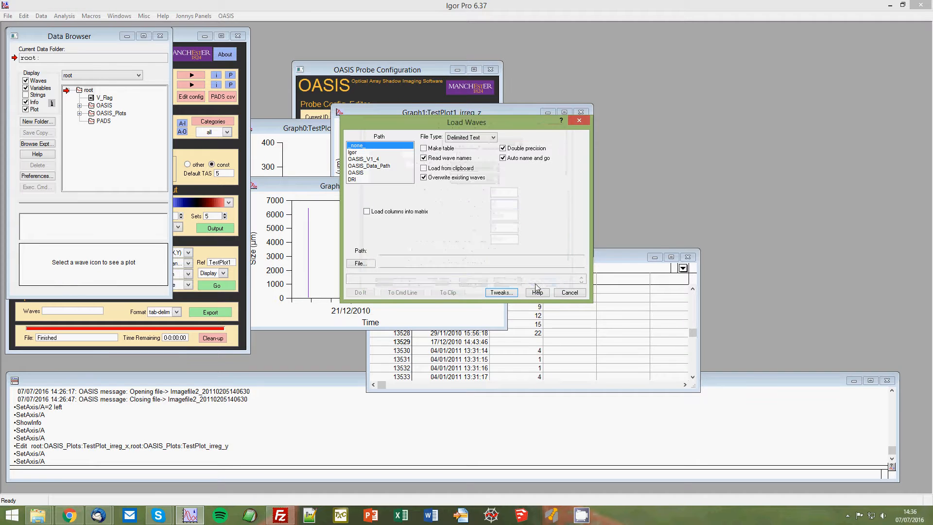
Choose TAS.CSV from the AlsoDoesntWork folder as the source file and load its waves.
click(359, 263)
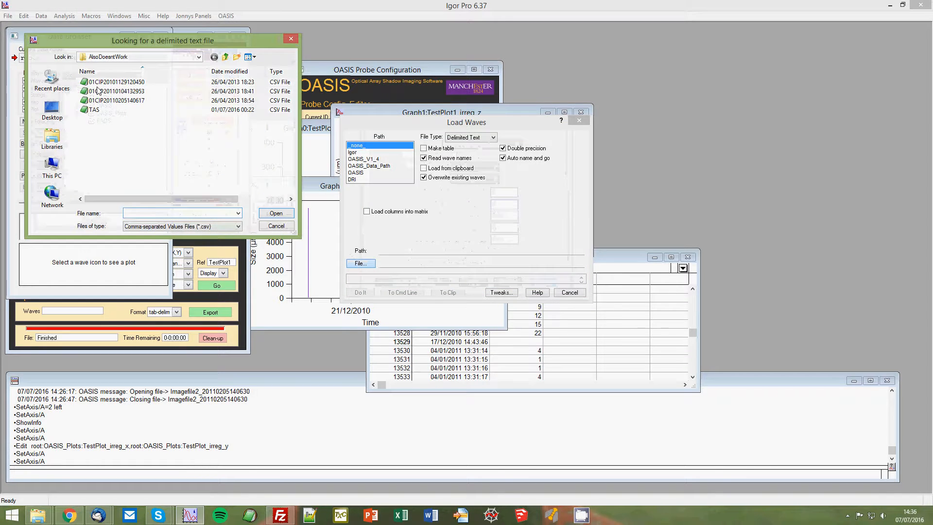
double_click(94, 109)
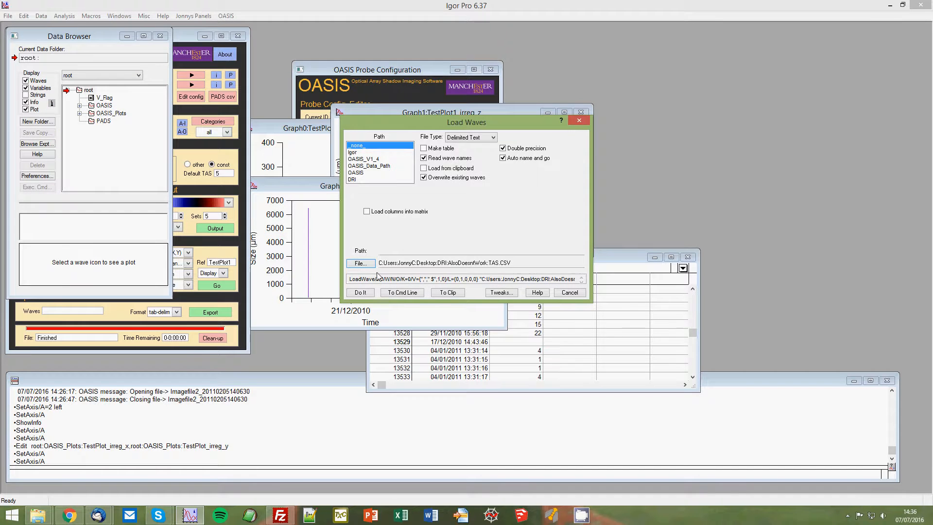
click(360, 293)
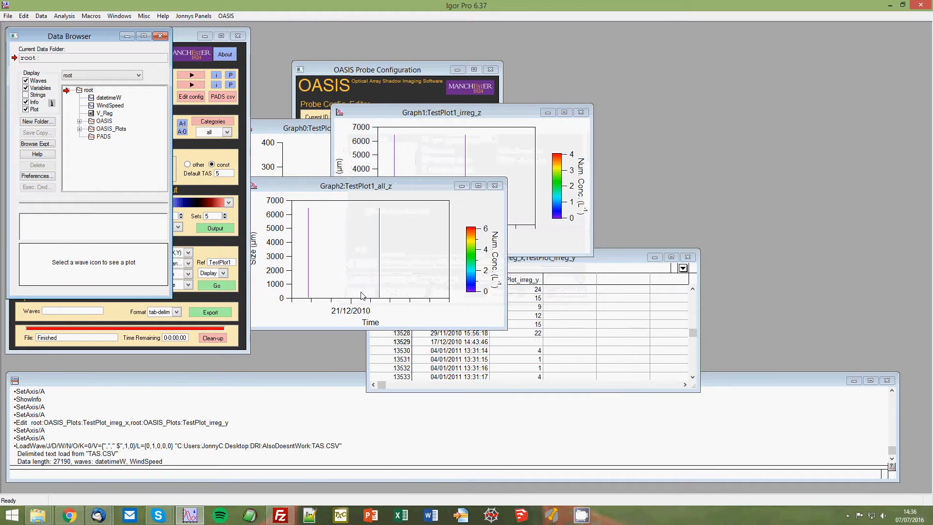
Check the datetimeW timestamps through to the last row in a table, close the table, and preview the WindSpeed wave.
click(92, 97)
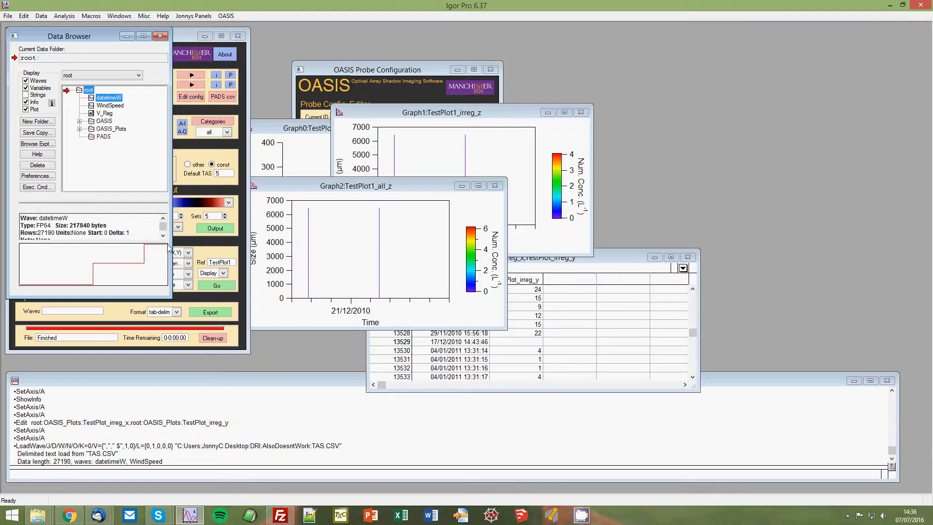
double_click(92, 99)
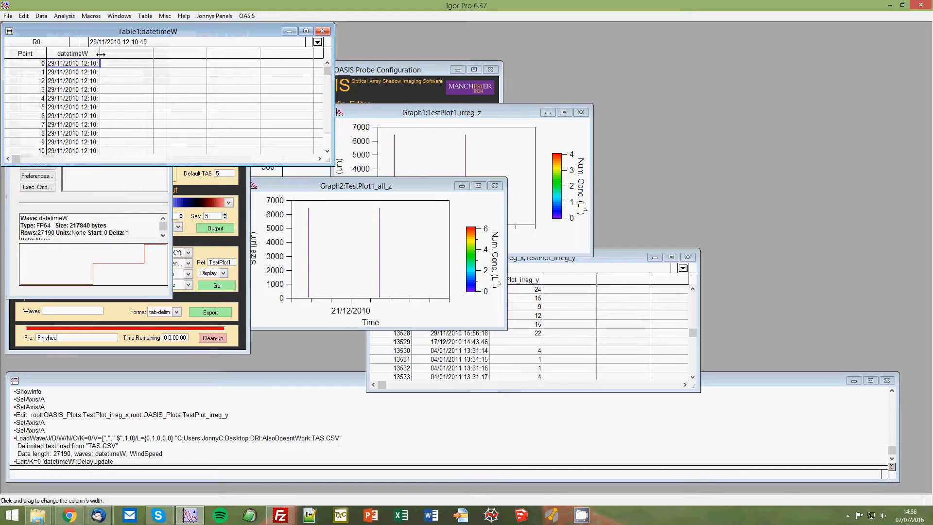
drag(100, 53, 143, 53)
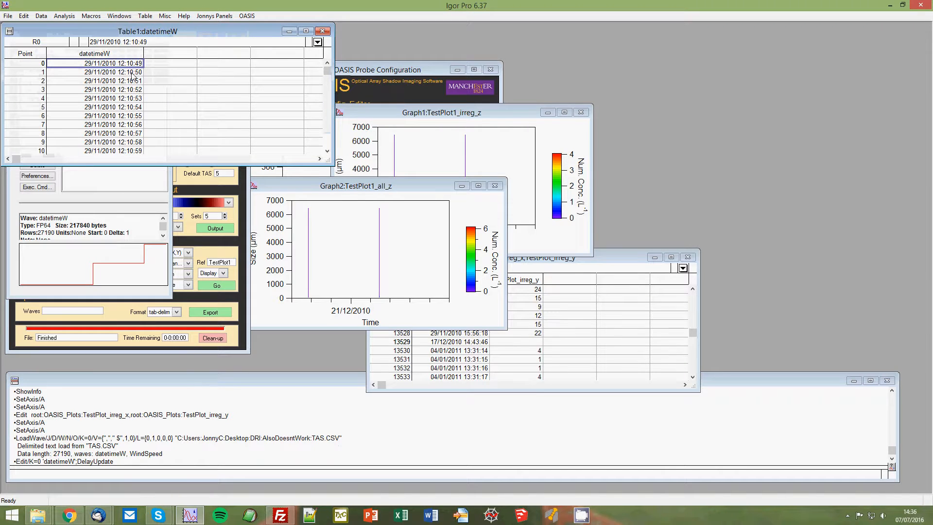
drag(328, 71, 329, 131)
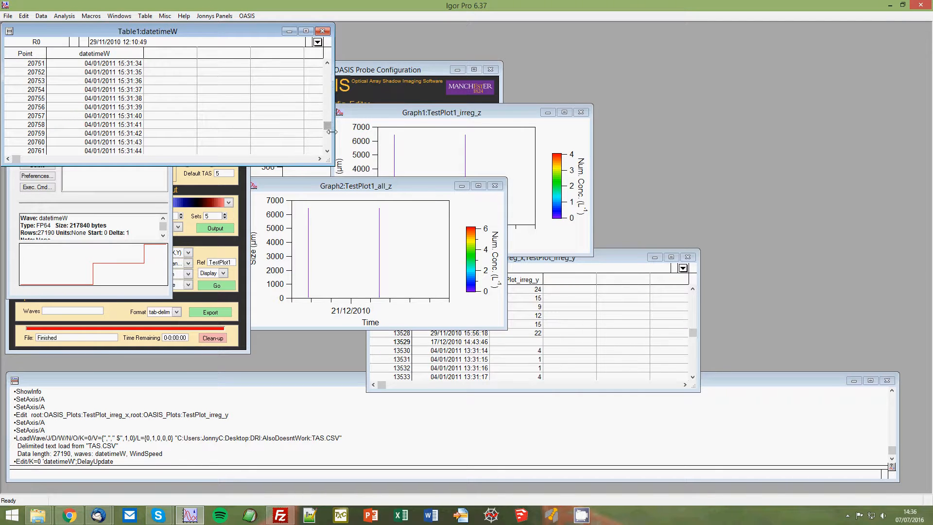
drag(328, 126, 329, 148)
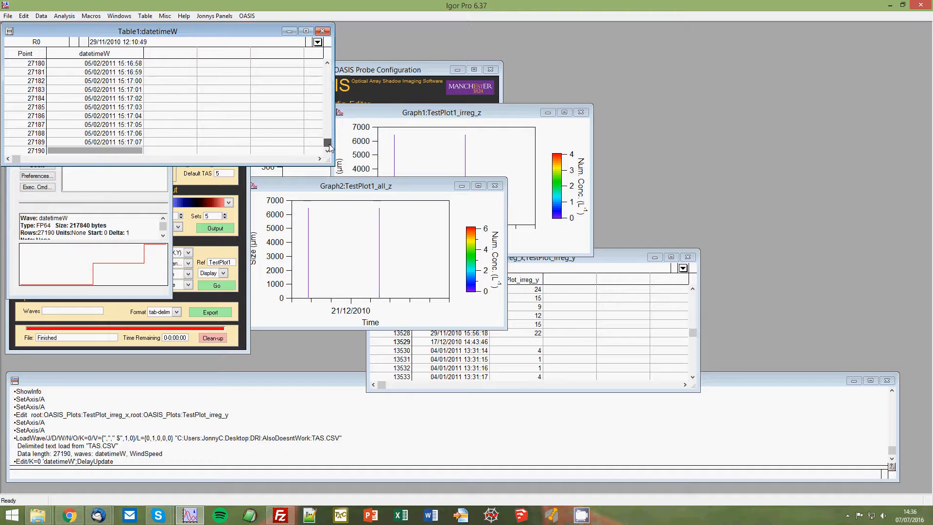
click(321, 33)
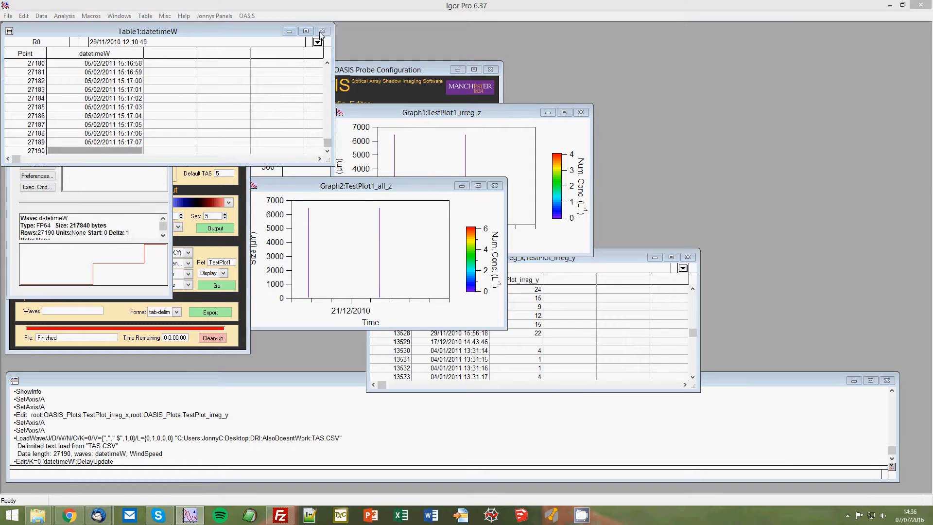
click(385, 208)
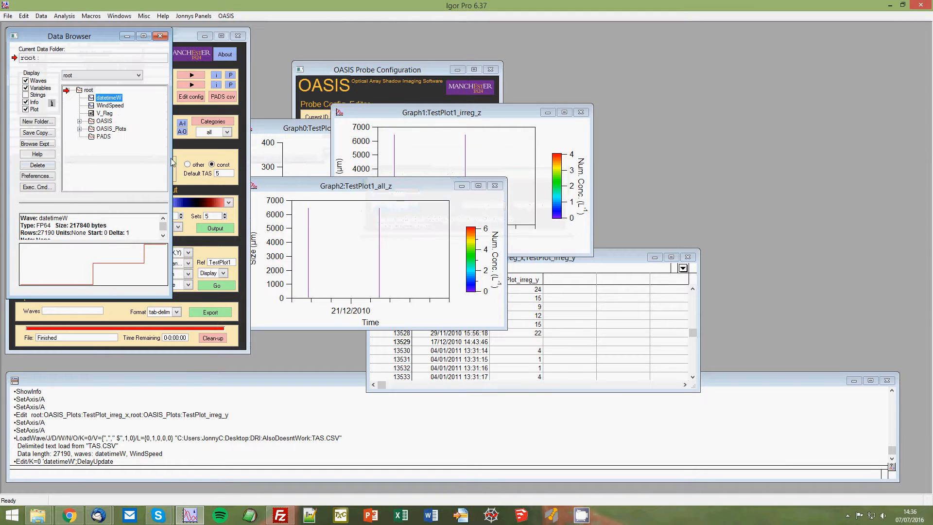
click(102, 105)
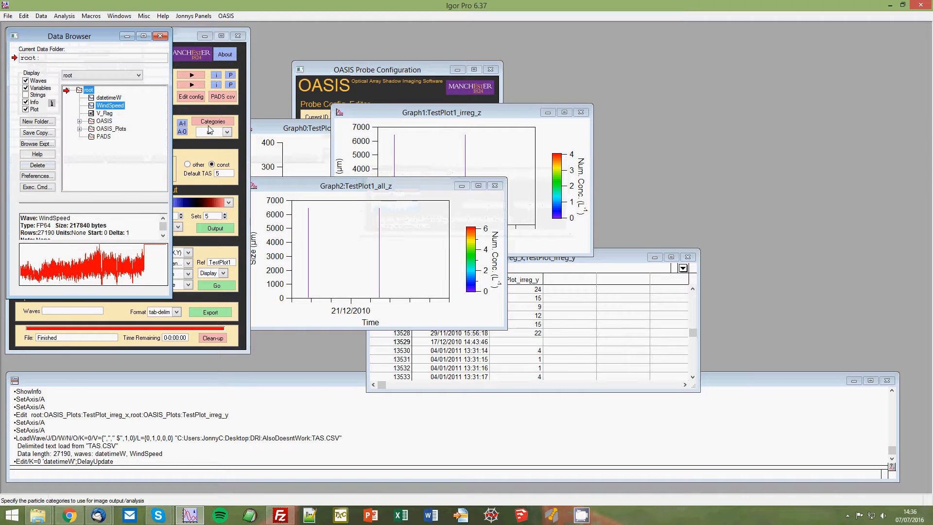
Switch the OASIS panel's airspeed source to other and assign the WindSpeed wave as the actual speed.
click(216, 109)
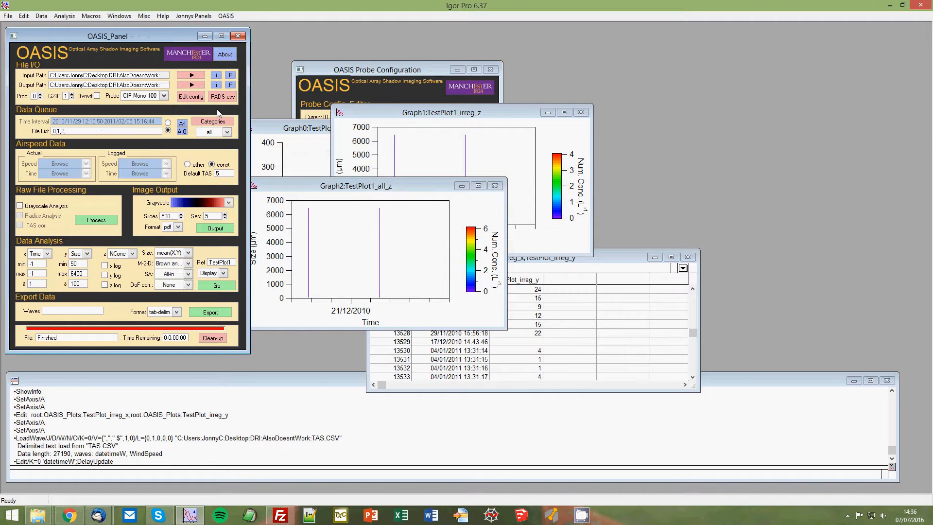
click(187, 165)
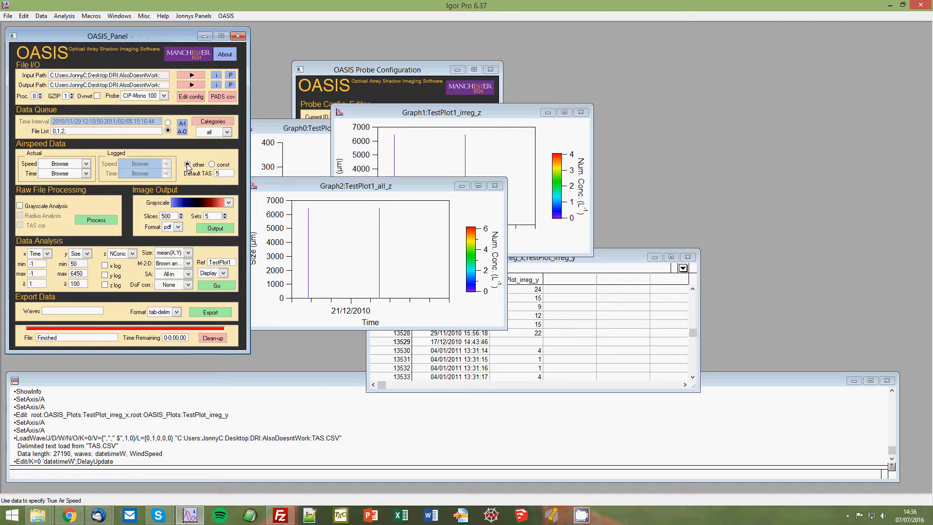
click(58, 165)
click(60, 173)
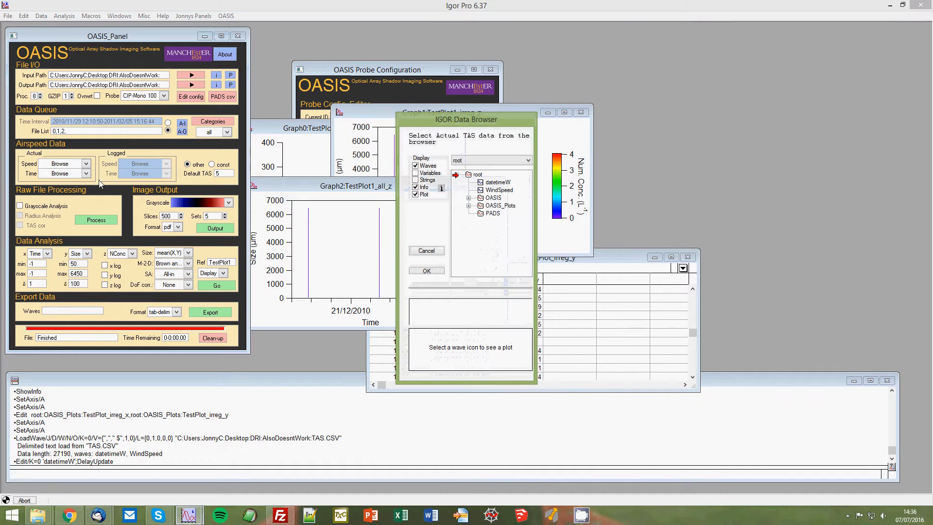
click(498, 190)
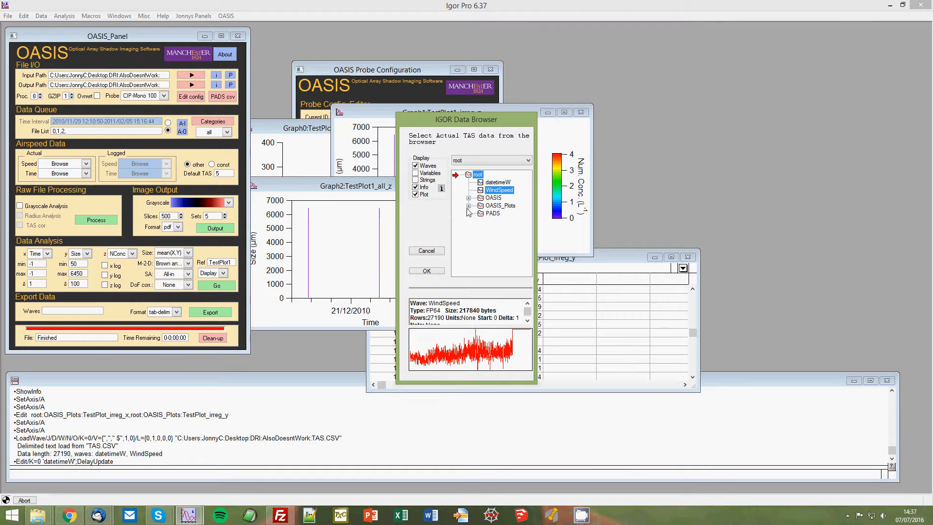
click(424, 271)
Assign the datetimeW wave as the actual airspeed time.
click(57, 174)
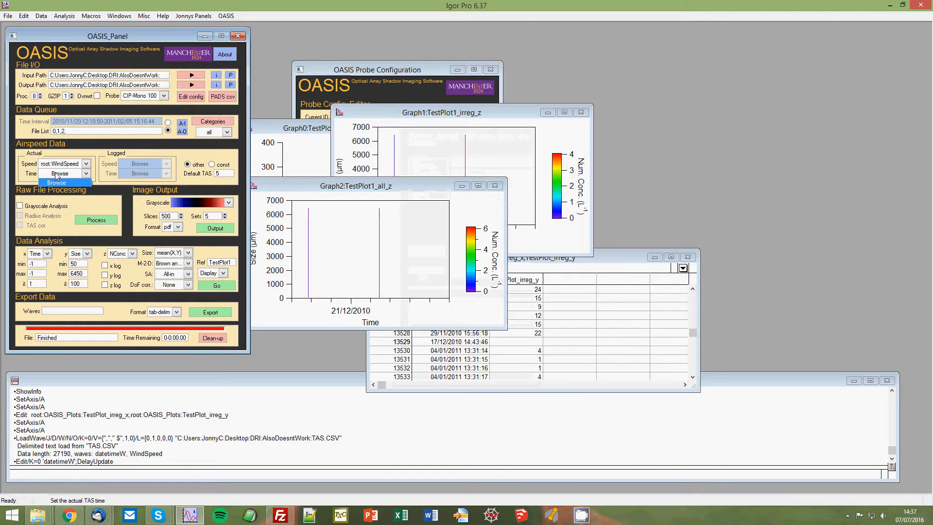
click(60, 182)
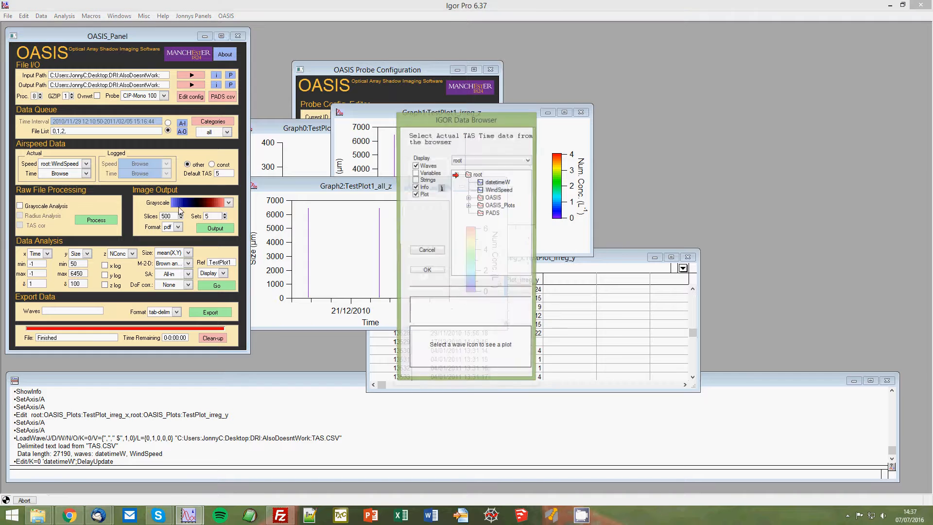
click(497, 183)
click(431, 273)
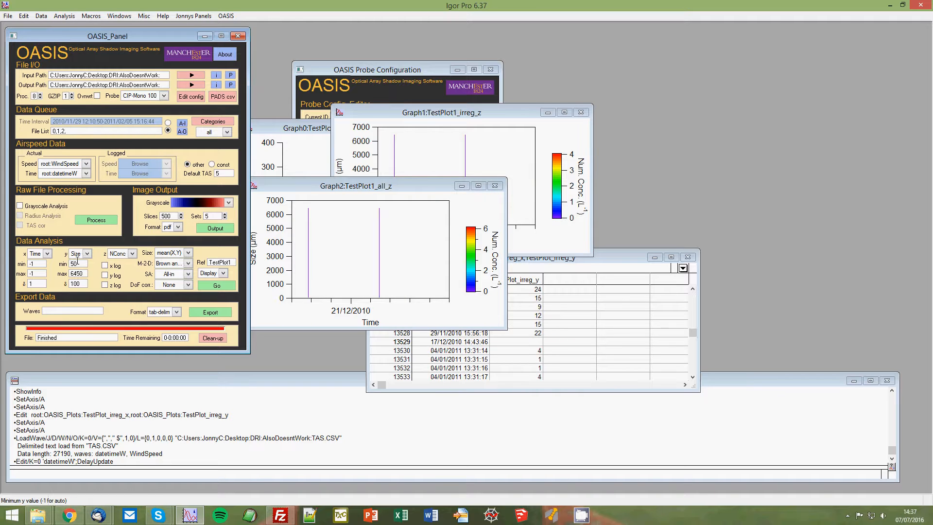
Set the data analysis z variable to n/a and the y variable to NConc, against Time on x.
click(117, 255)
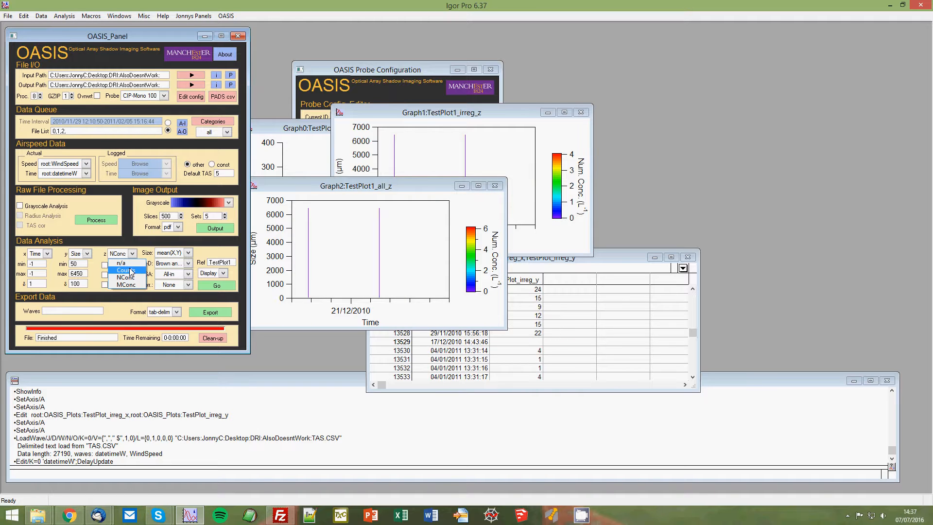
click(126, 268)
click(130, 262)
click(122, 262)
click(83, 254)
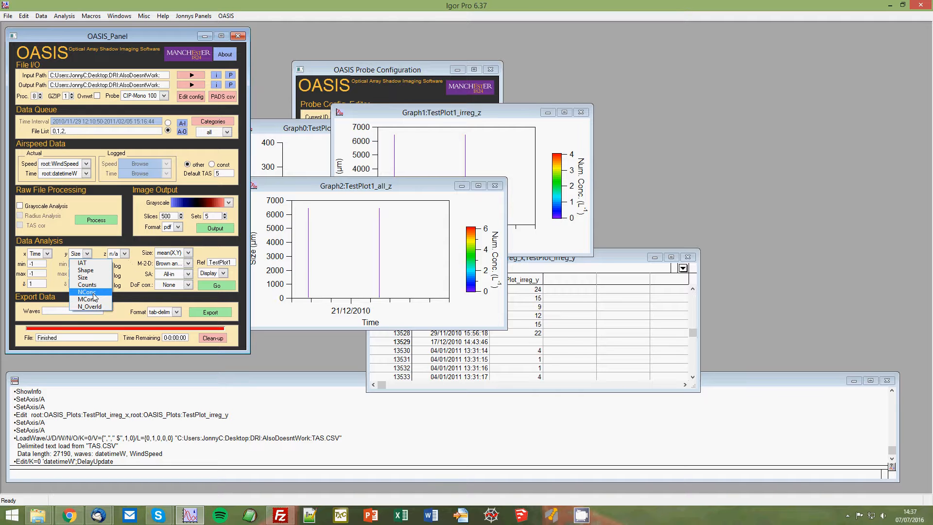
click(95, 294)
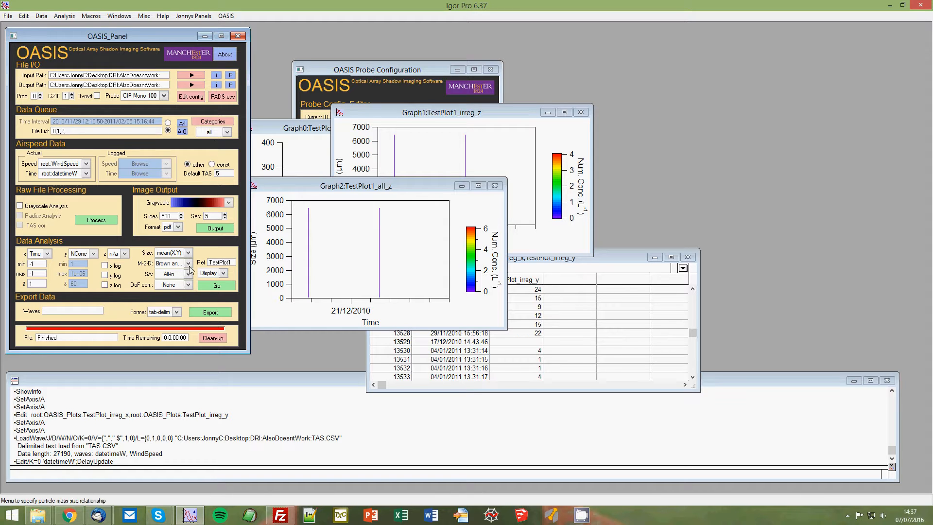
Name the analysis reference TestPlot2, run the analysis, and move the resulting graph clear of the OASIS panel.
click(228, 262)
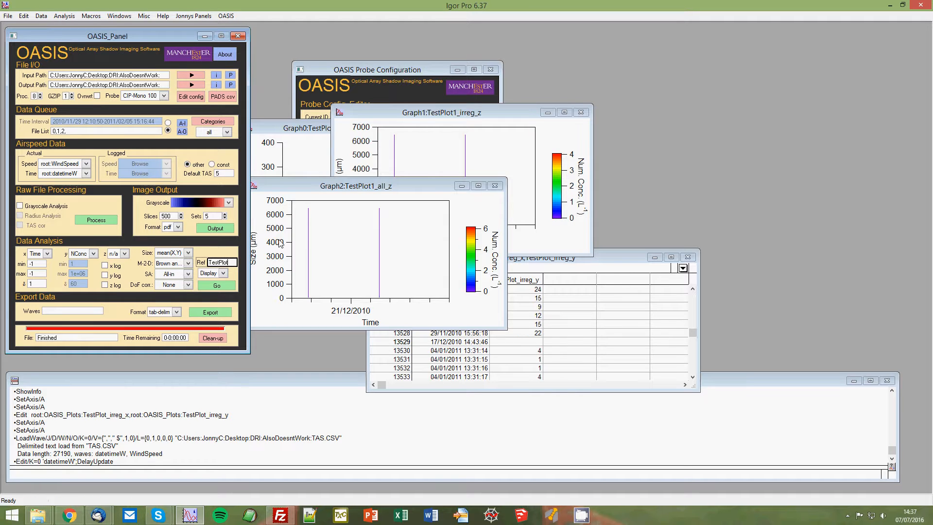
text(2)
key(Return)
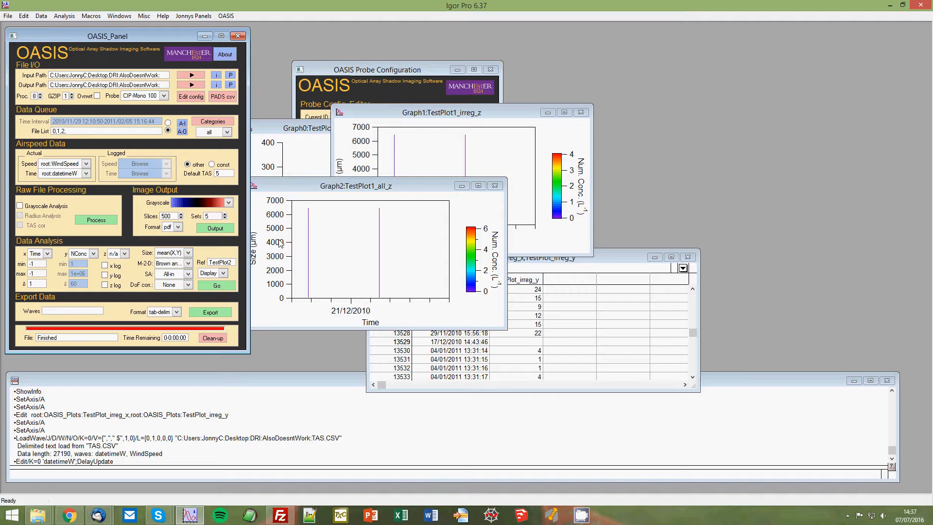
click(224, 286)
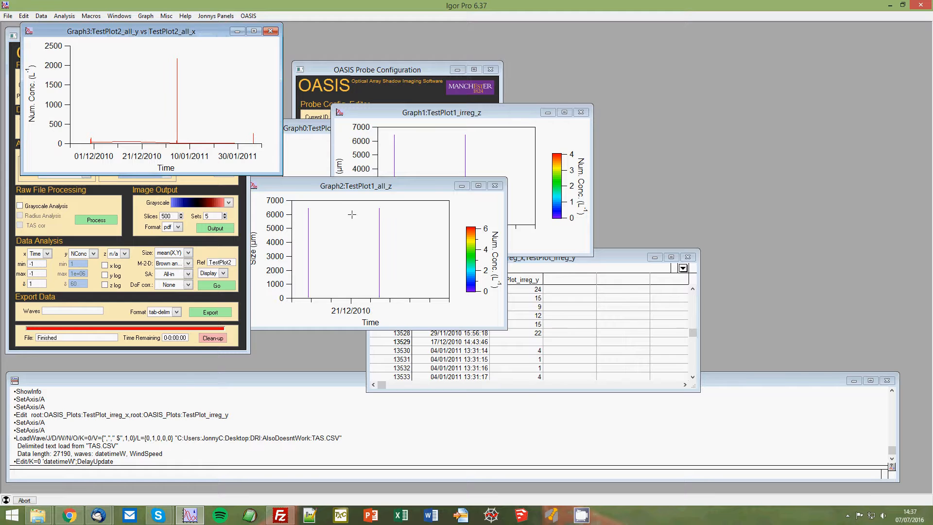
drag(190, 31, 460, 118)
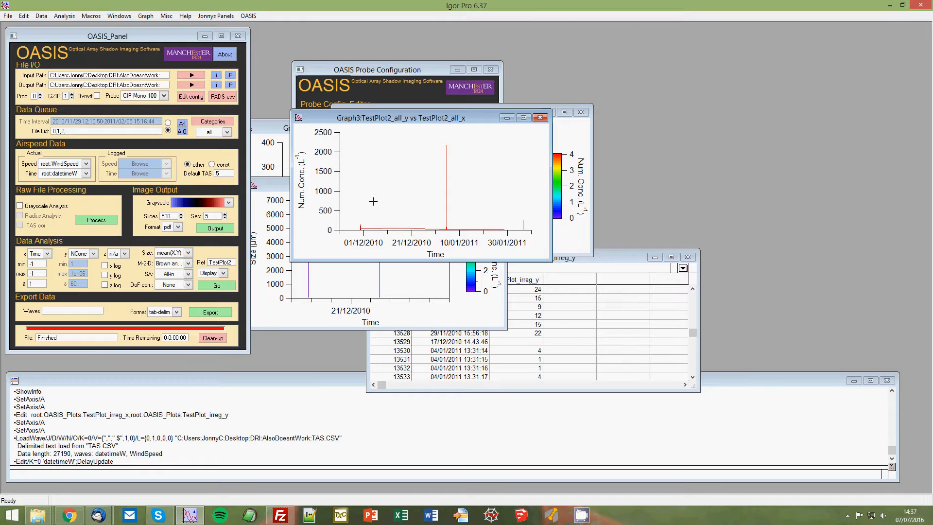
Expand the TestPlot2 graph horizontally around the 29/11/2010 data, roughly 12:00 to 16:00.
drag(356, 219, 368, 231)
click(362, 224)
click(377, 239)
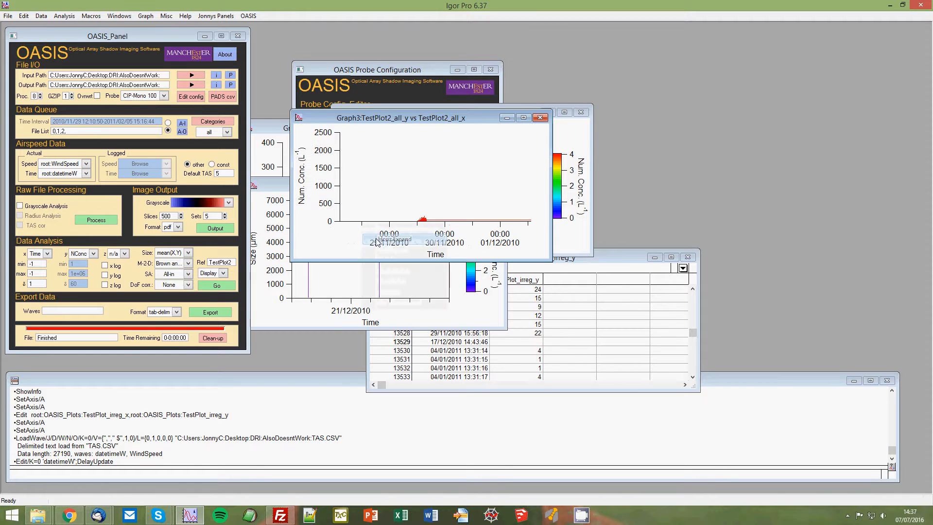
drag(413, 207, 431, 227)
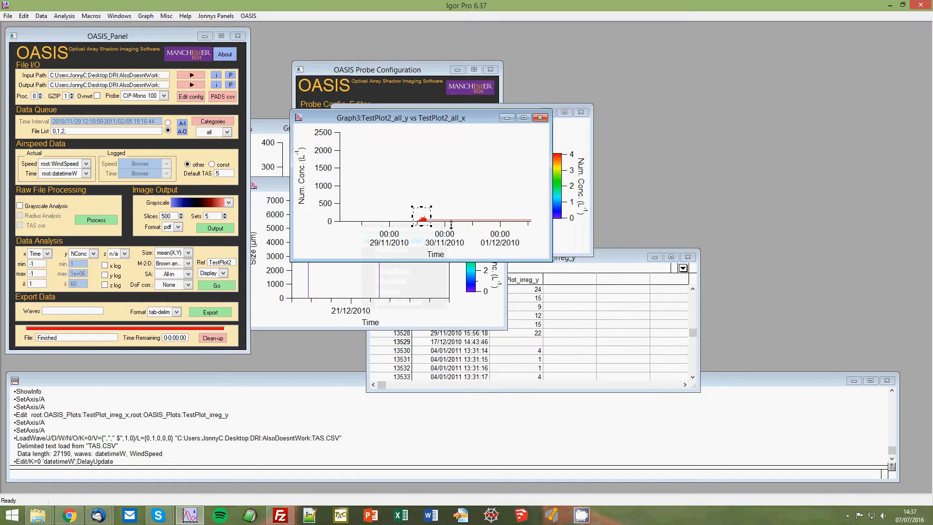
click(426, 219)
click(444, 287)
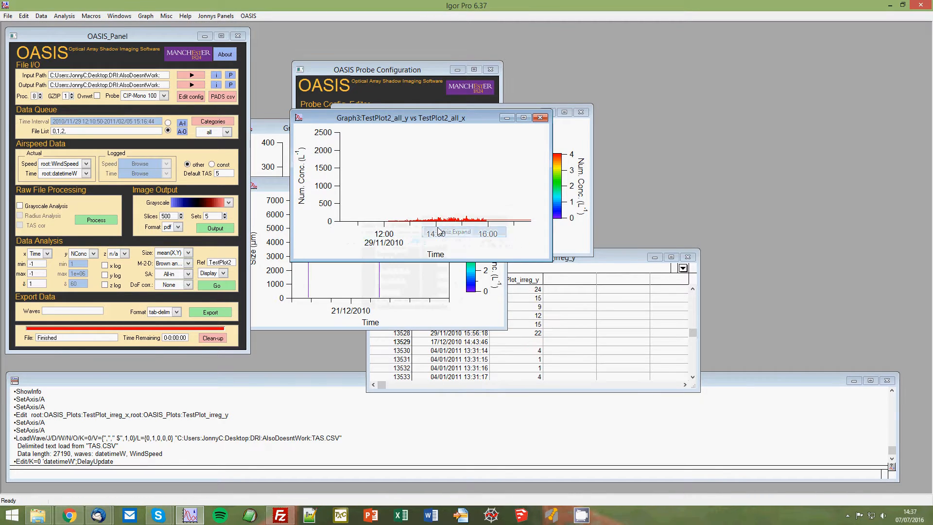
Set the graph's left axis to autoscale only visible data.
double_click(342, 184)
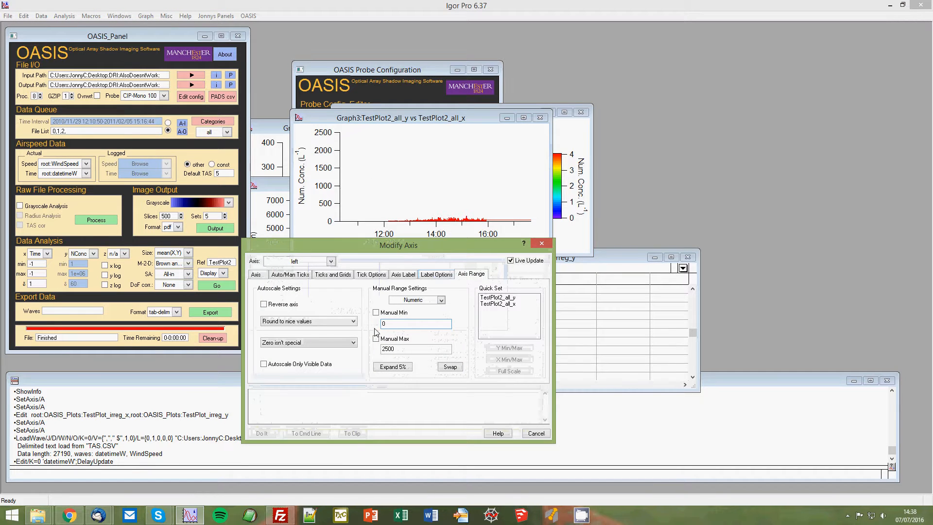
click(328, 368)
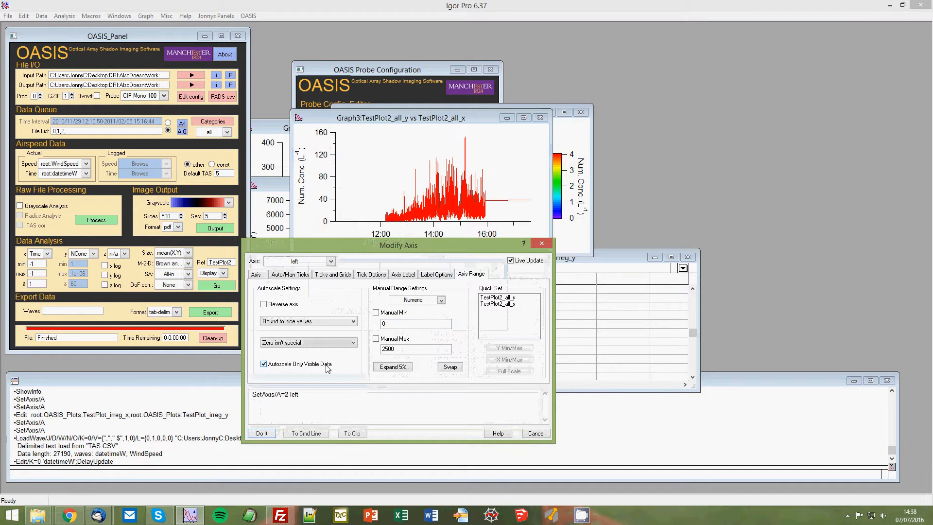
click(262, 433)
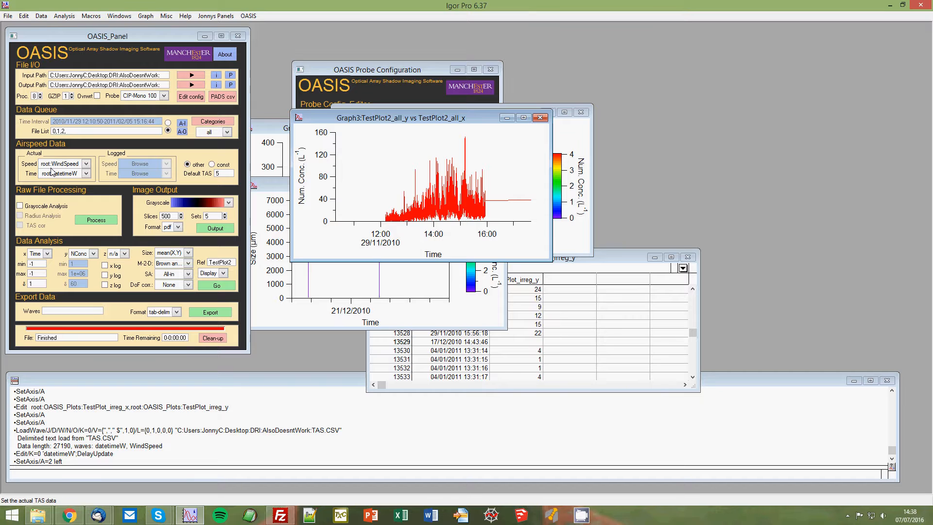
Switch the airspeed source to const, set the analysis output mode to Update, and rerun the TestPlot2 analysis.
click(212, 165)
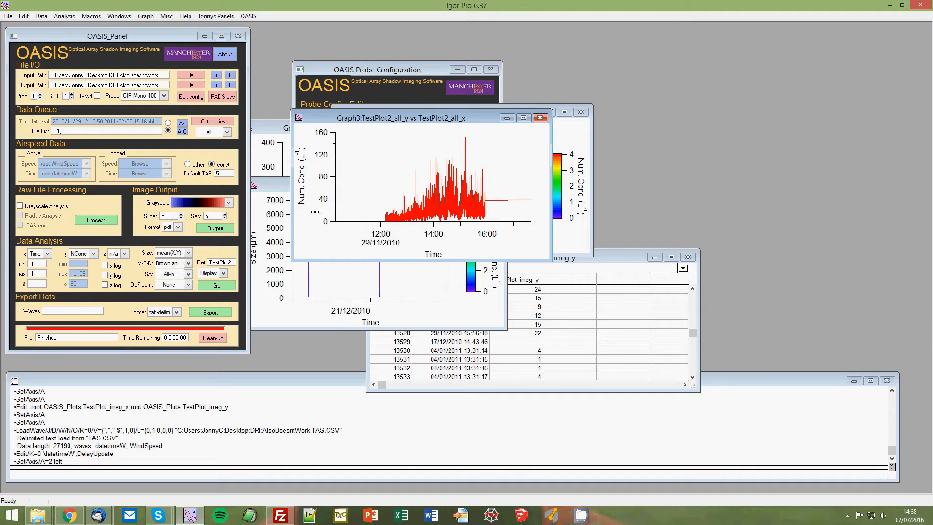
click(212, 273)
click(216, 297)
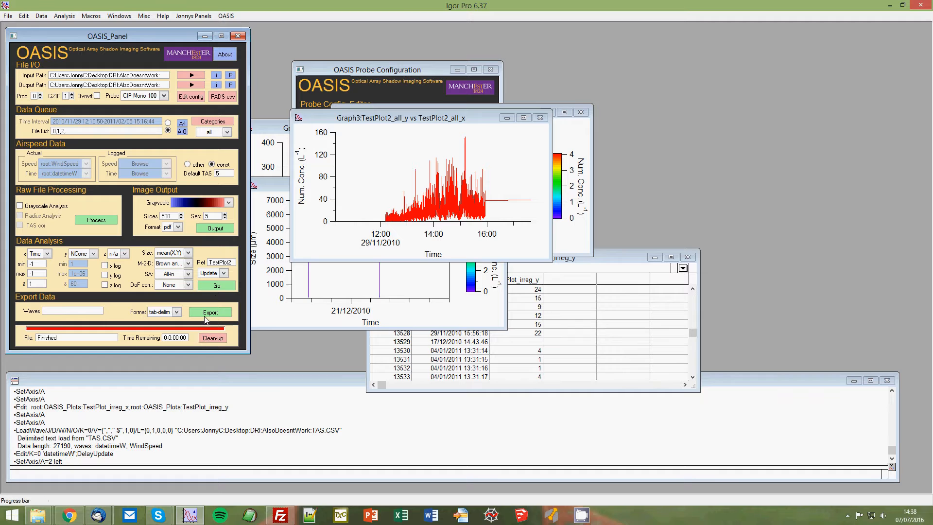
click(217, 285)
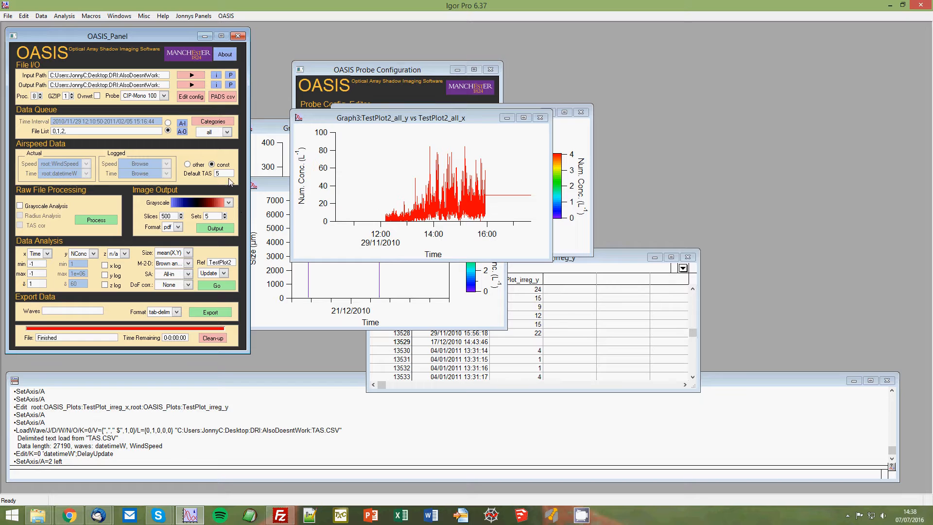
Return the airspeed source to other and rerun the analysis to update TestPlot2.
click(187, 164)
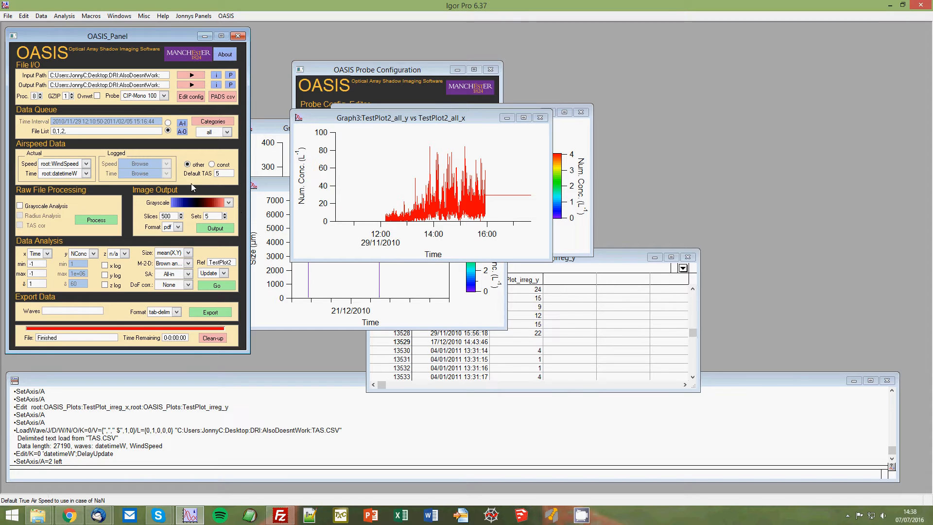
click(216, 283)
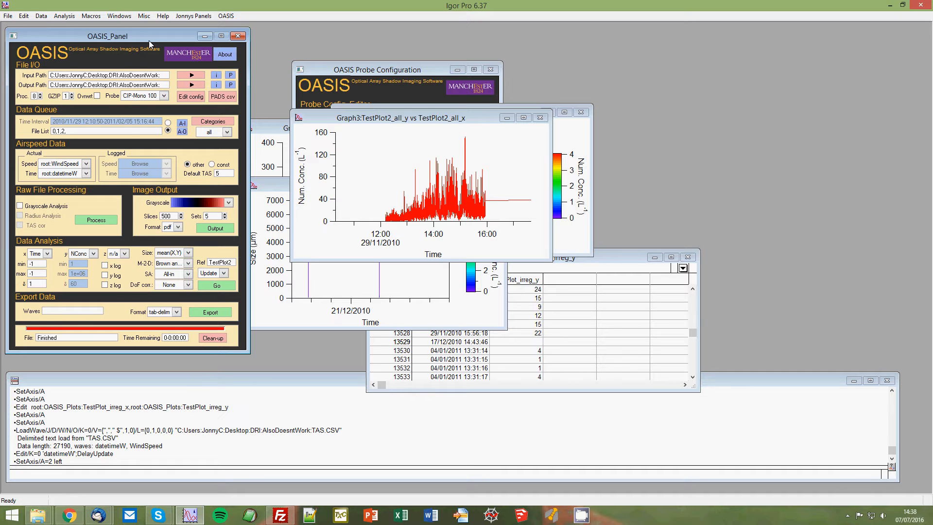
Examine the WindSpeed wave's preview and its table through to the last row, close the table without saving, and return to the OASIS panel.
click(42, 15)
click(75, 178)
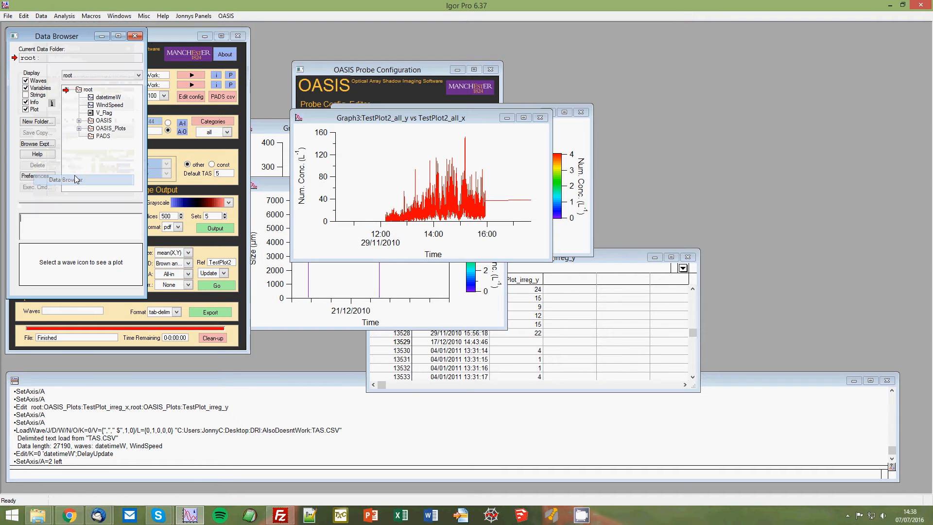
click(96, 105)
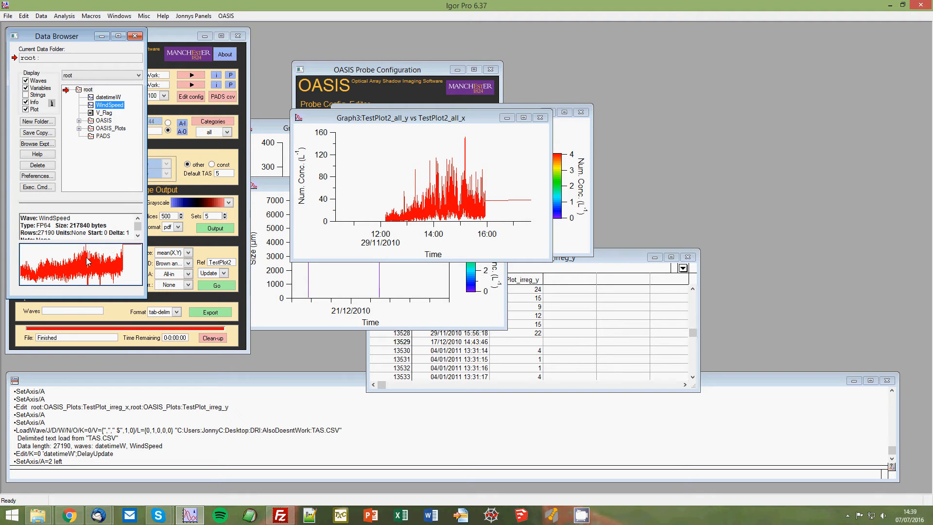
double_click(92, 106)
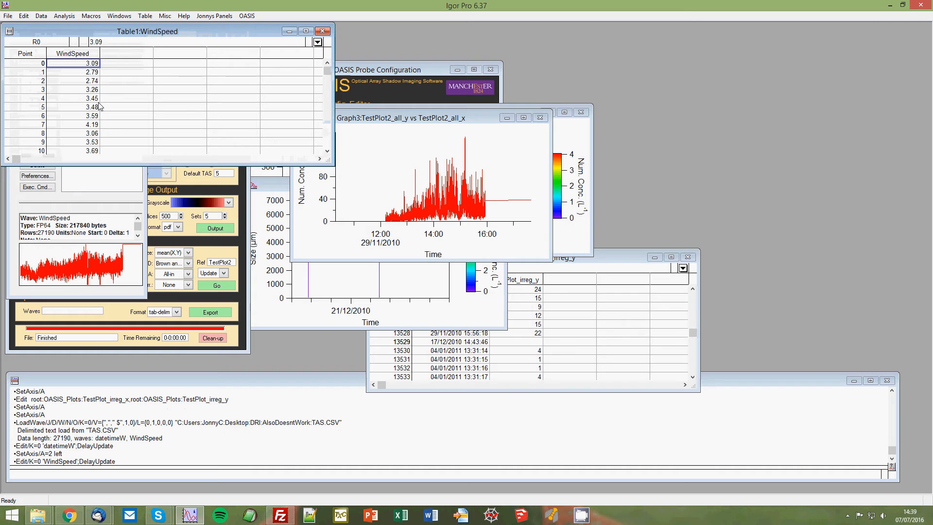
drag(329, 72, 329, 142)
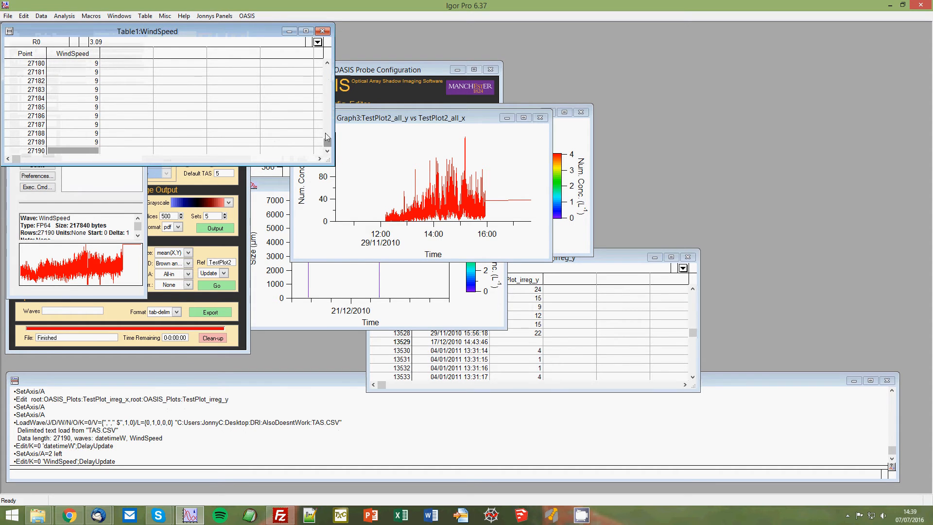
click(326, 33)
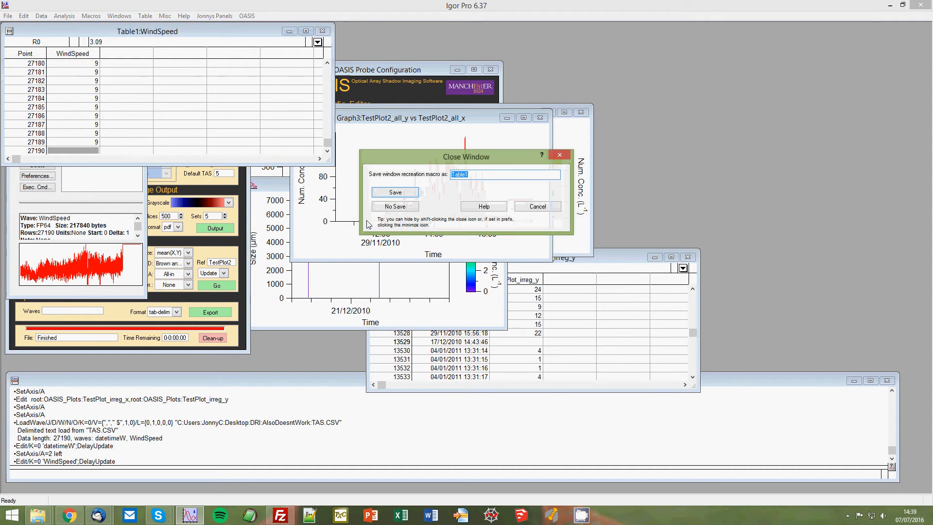
click(407, 210)
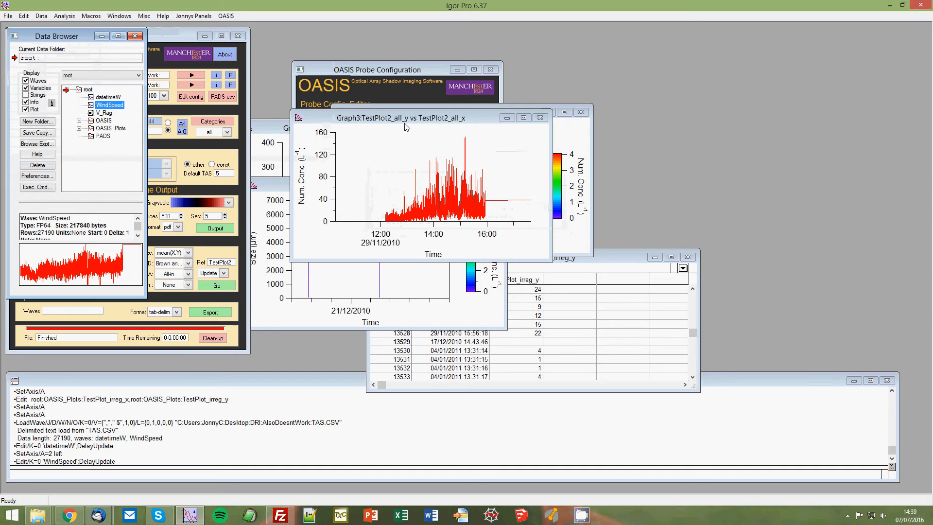
click(186, 42)
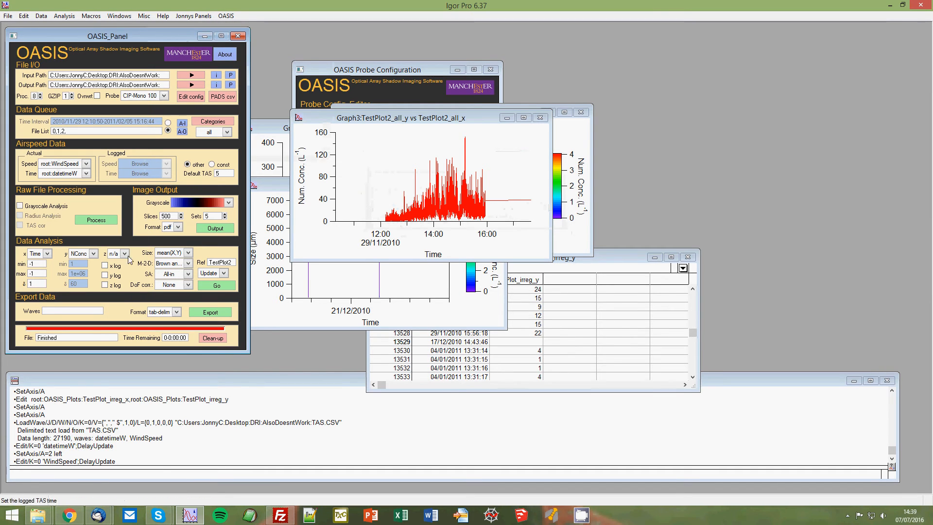
Highlight the TAS.CSV file path within the LoadWave command in the history.
click(111, 426)
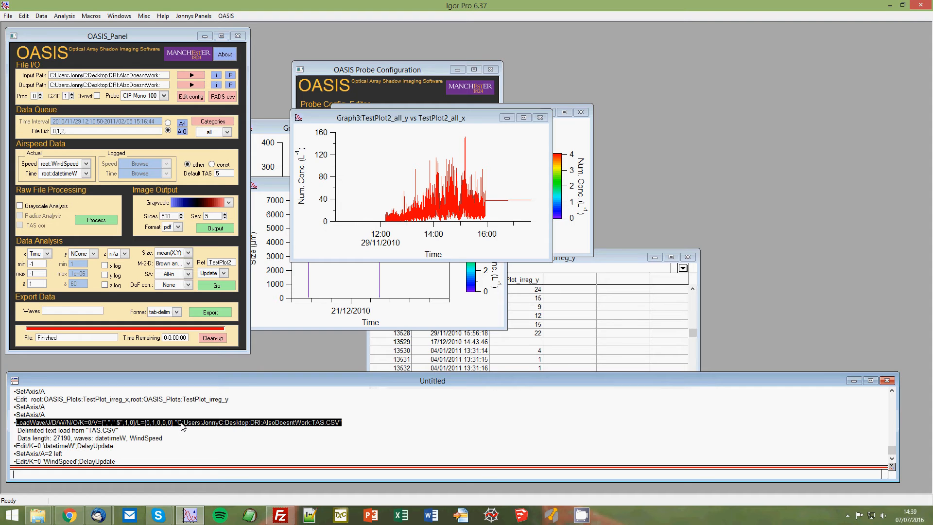
drag(176, 422, 344, 424)
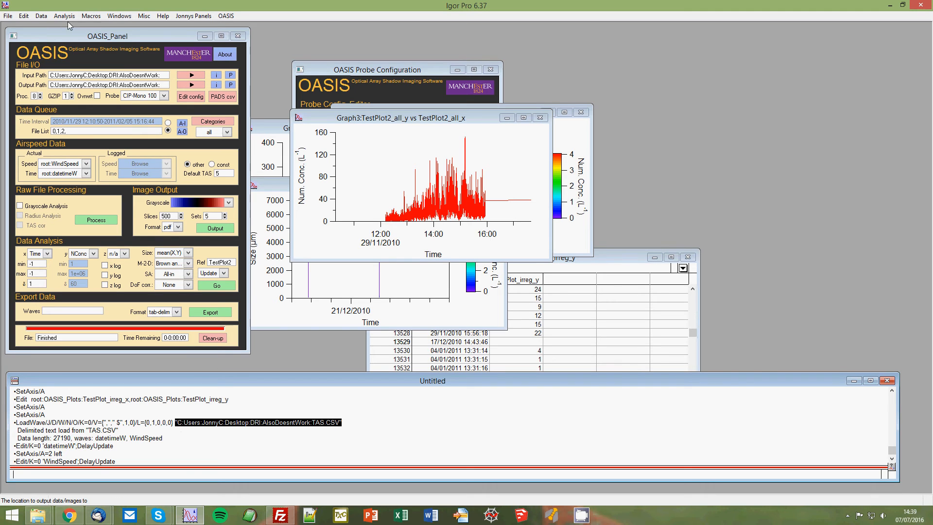
click(46, 18)
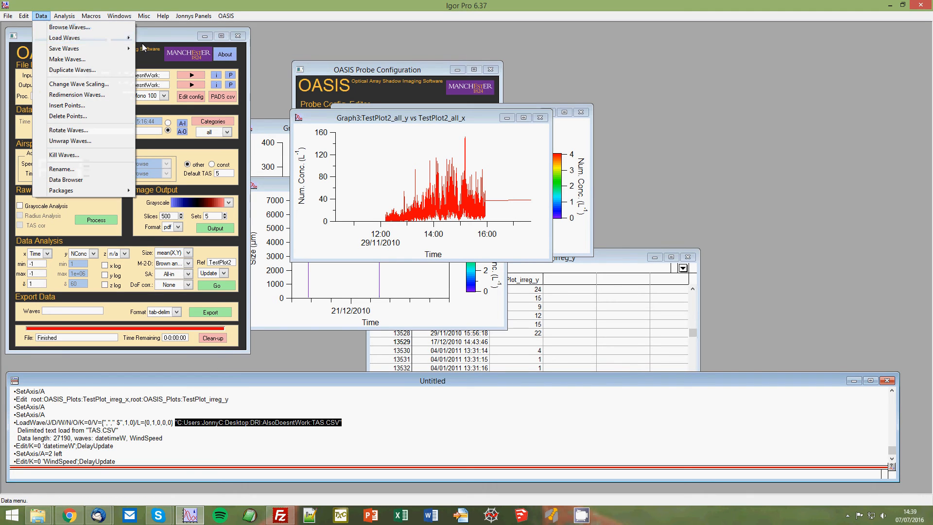
click(113, 5)
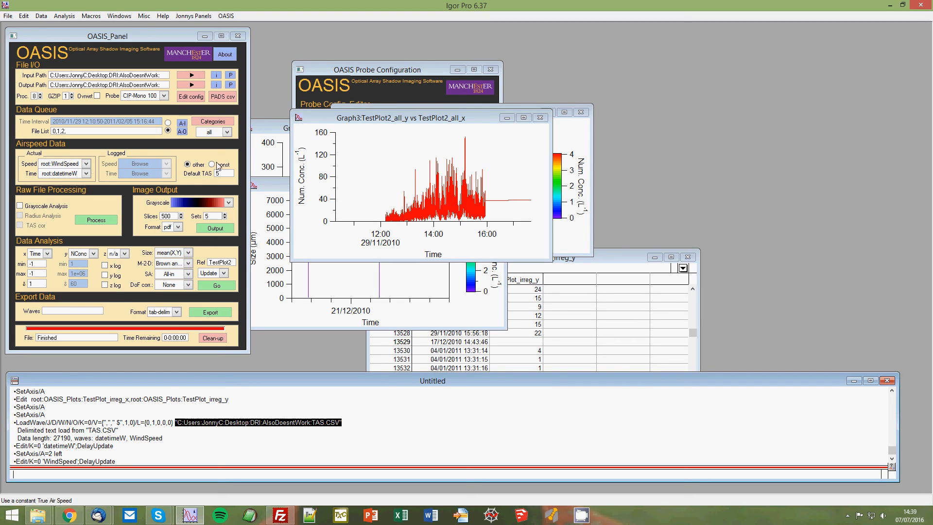
click(188, 169)
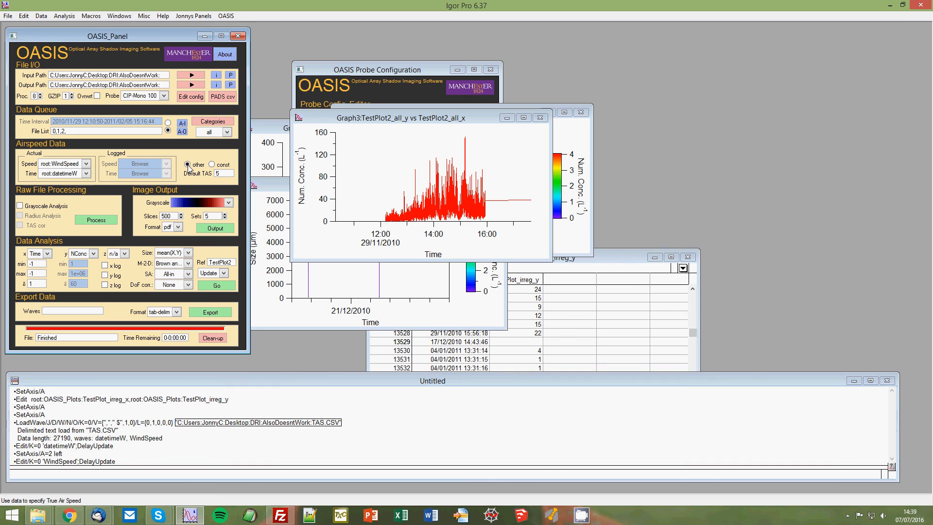